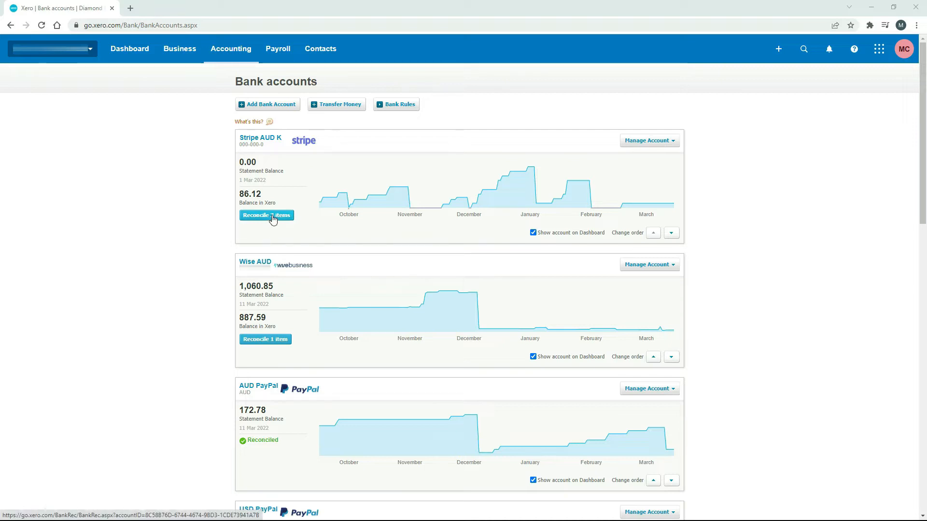
Open the Stripe AUD K account for reconciliation and start a bank rule from the 89.00 received statement line.
{"action": "left_click", "coordinate": [272, 216]}
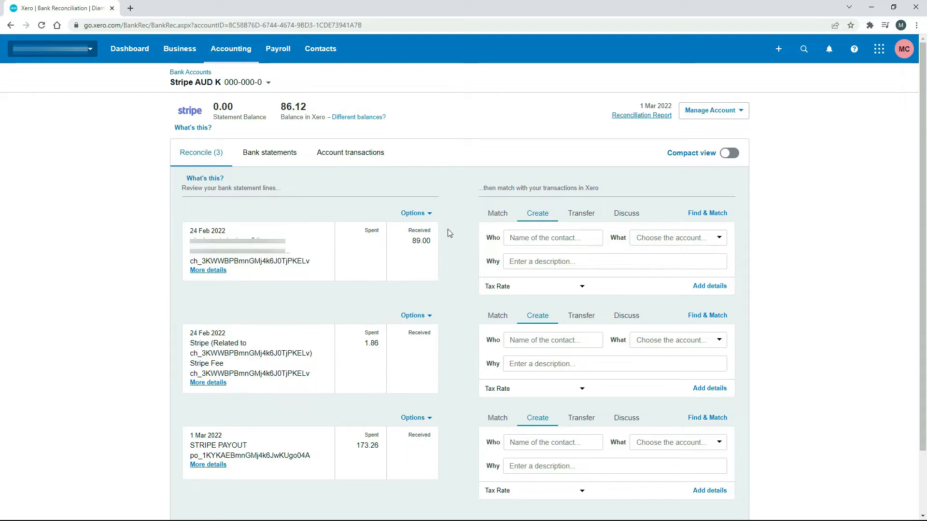
{"action": "left_click", "coordinate": [429, 215]}
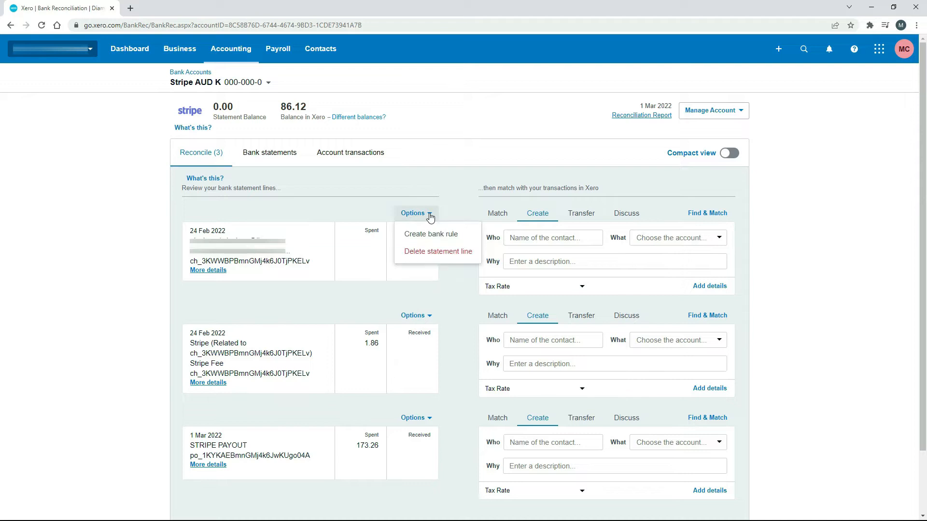
{"action": "left_click", "coordinate": [440, 240]}
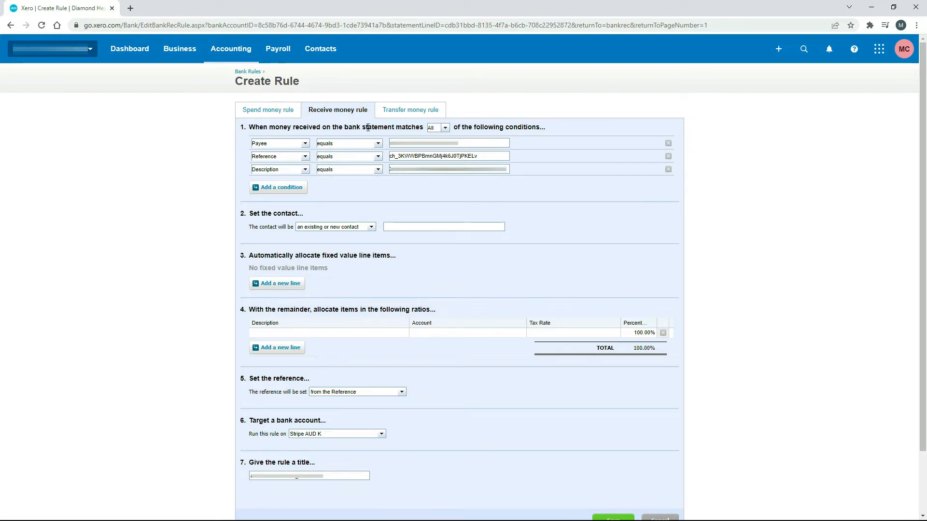
Remove the Payee and Description conditions and make the remaining Reference condition match when it contains "ch_".
{"action": "left_click", "coordinate": [668, 144]}
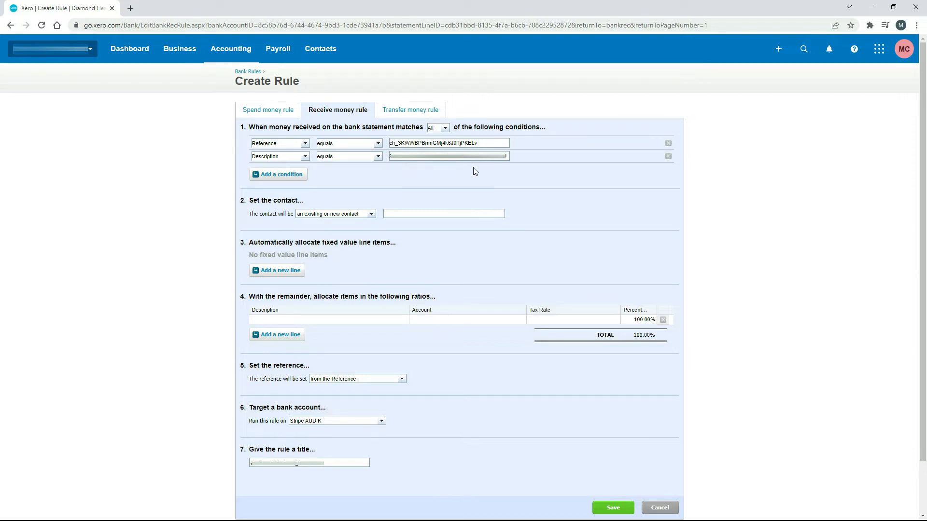
{"action": "left_click", "coordinate": [668, 156]}
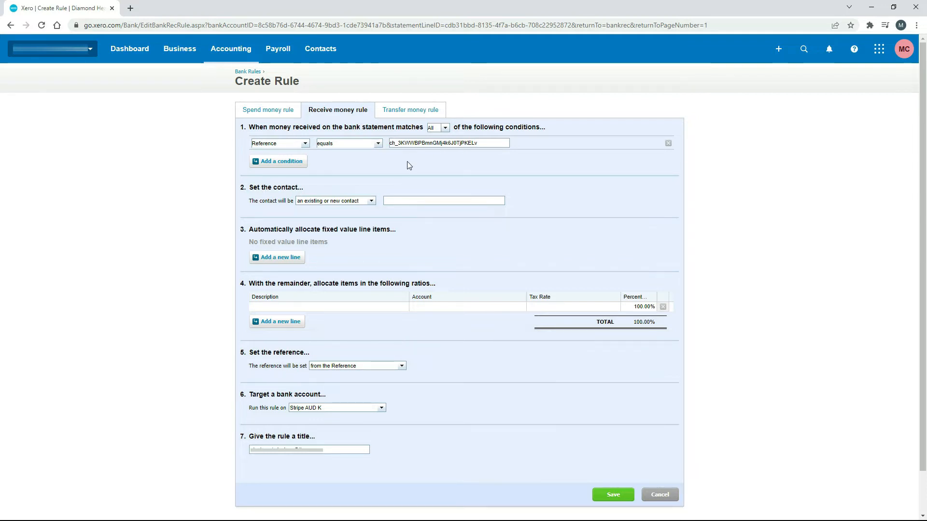
{"action": "left_click_drag", "start_coordinate": [397, 143], "coordinate": [479, 144]}
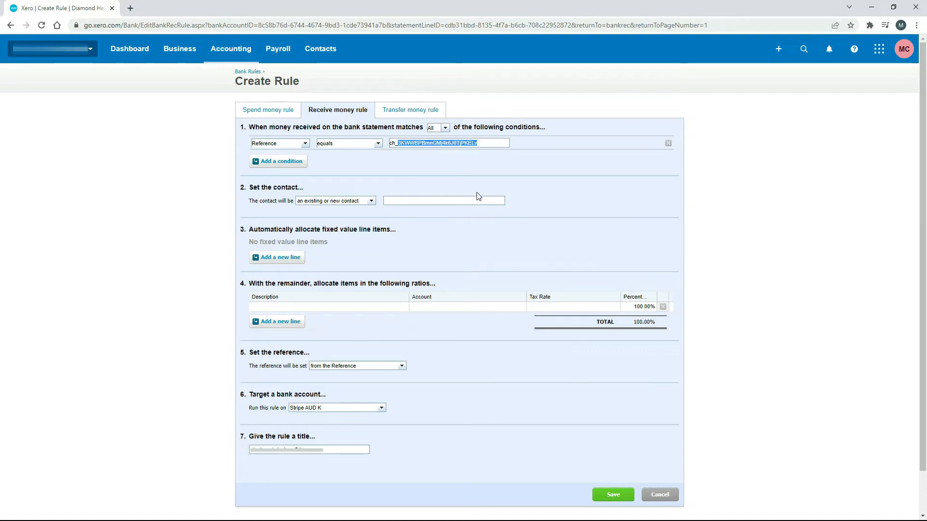
{"action": "key", "text": "BackSpace"}
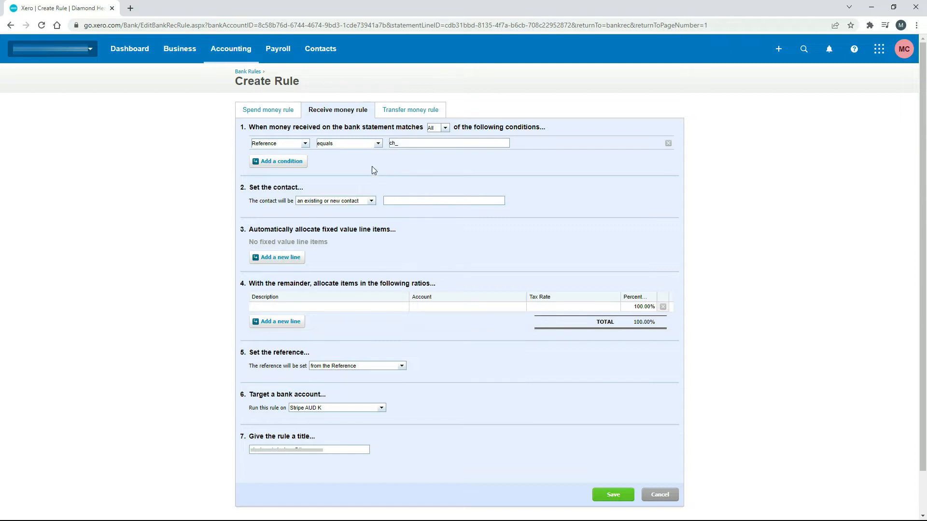
{"action": "left_click", "coordinate": [378, 144]}
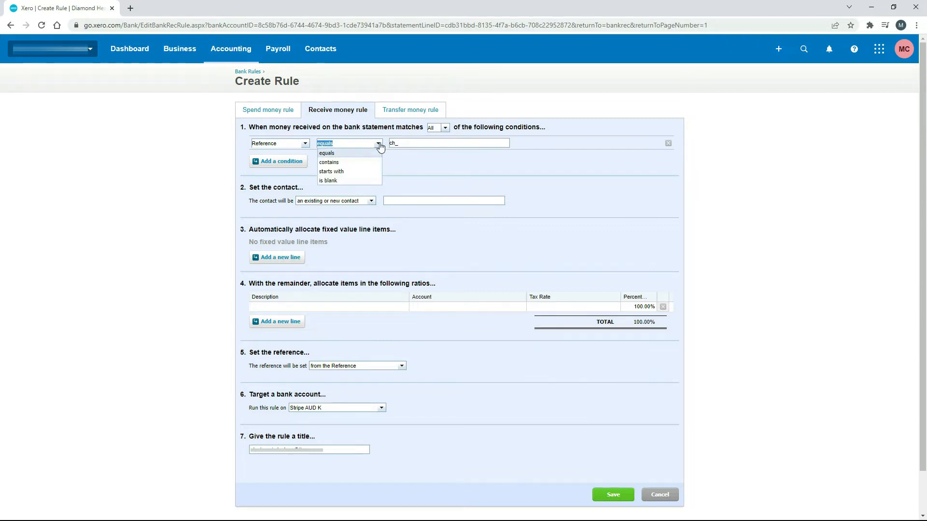
{"action": "left_click", "coordinate": [353, 163]}
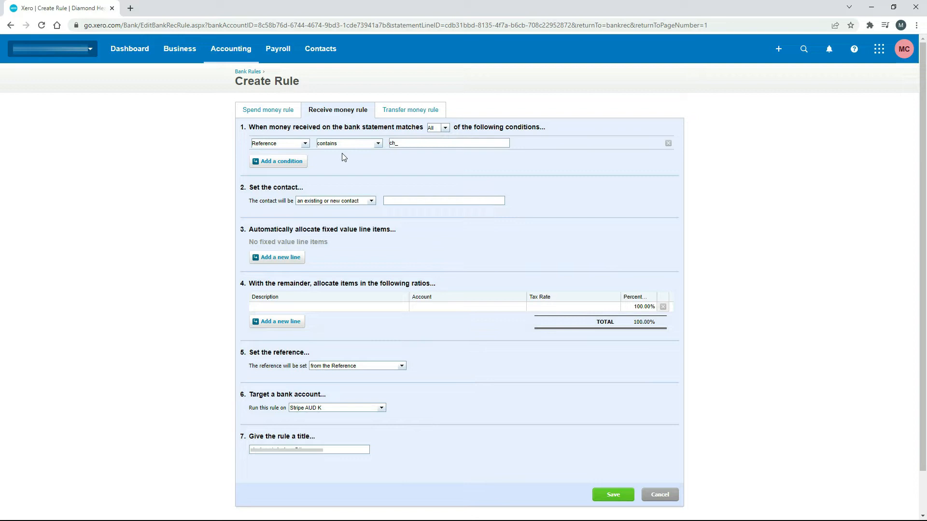
{"action": "left_click", "coordinate": [282, 163]}
{"action": "left_click", "coordinate": [304, 157]}
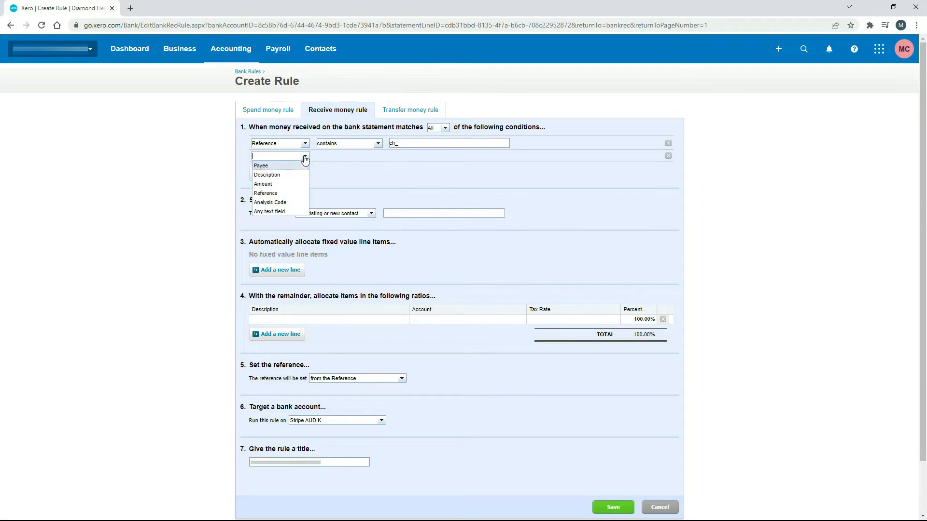
{"action": "left_click", "coordinate": [286, 206]}
{"action": "left_click", "coordinate": [378, 157]}
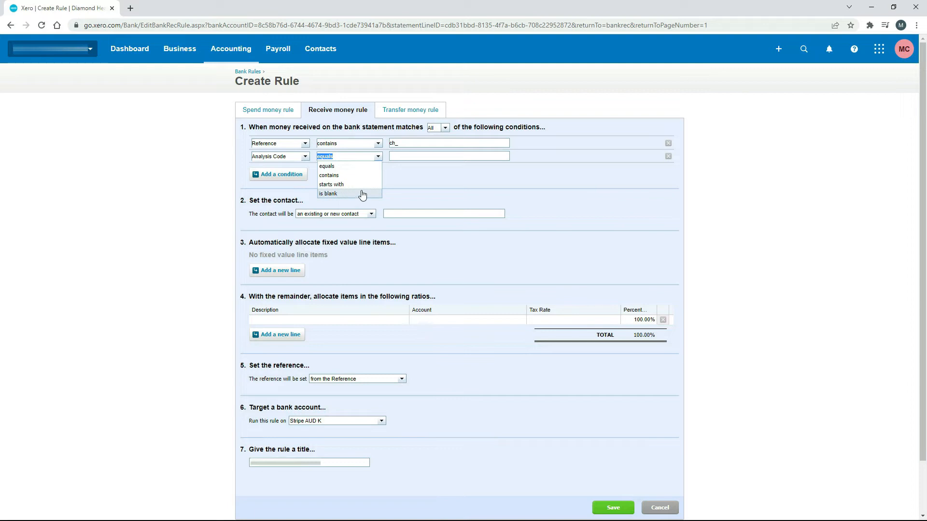
{"action": "left_click", "coordinate": [414, 170]}
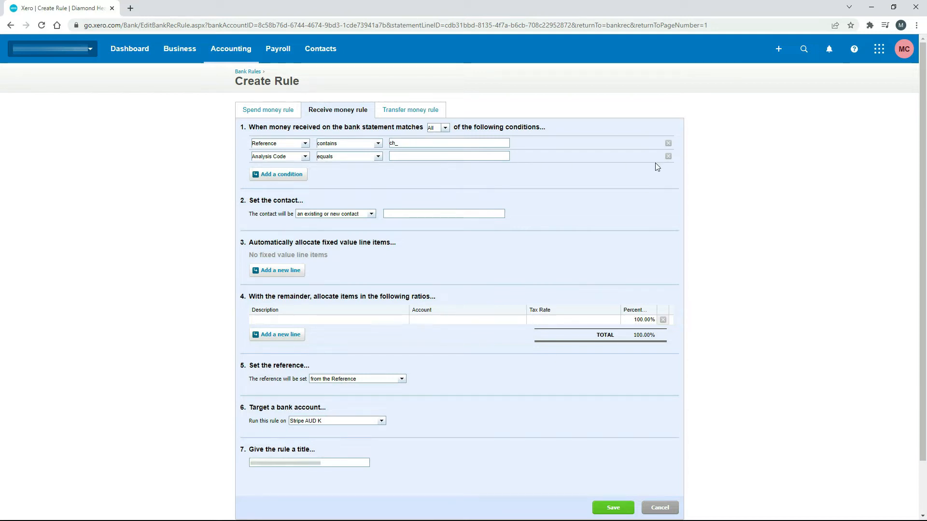
{"action": "left_click", "coordinate": [668, 156]}
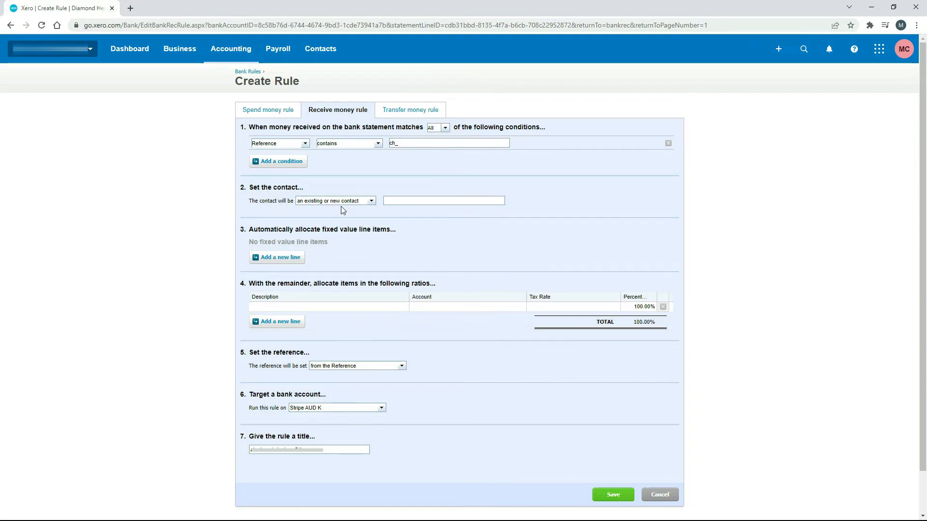
Set the rule's contact to an existing or new contact named Stripe.
{"action": "left_click", "coordinate": [371, 202]}
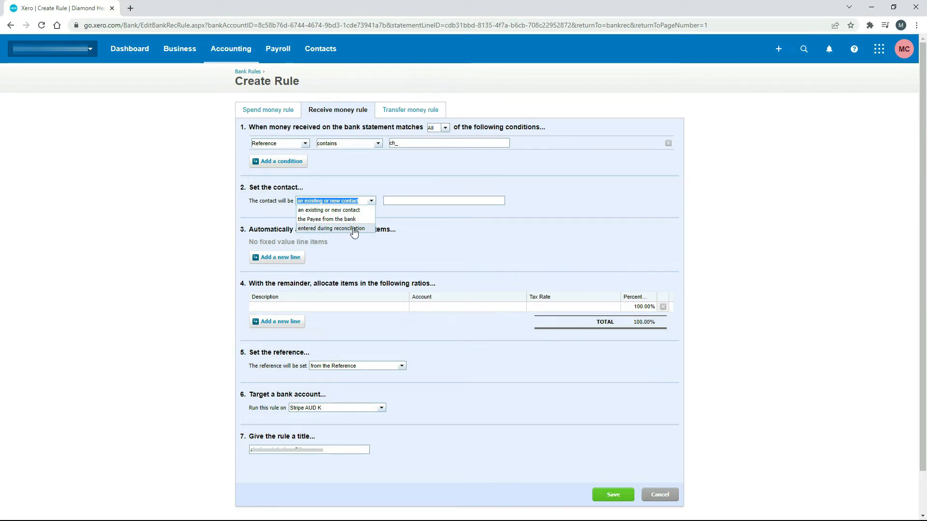
{"action": "left_click", "coordinate": [354, 211]}
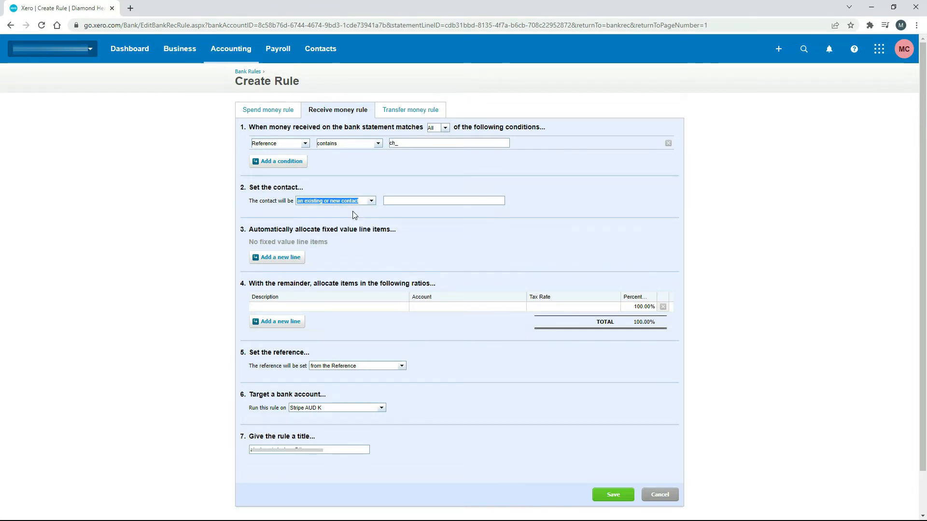
{"action": "left_click", "coordinate": [395, 201]}
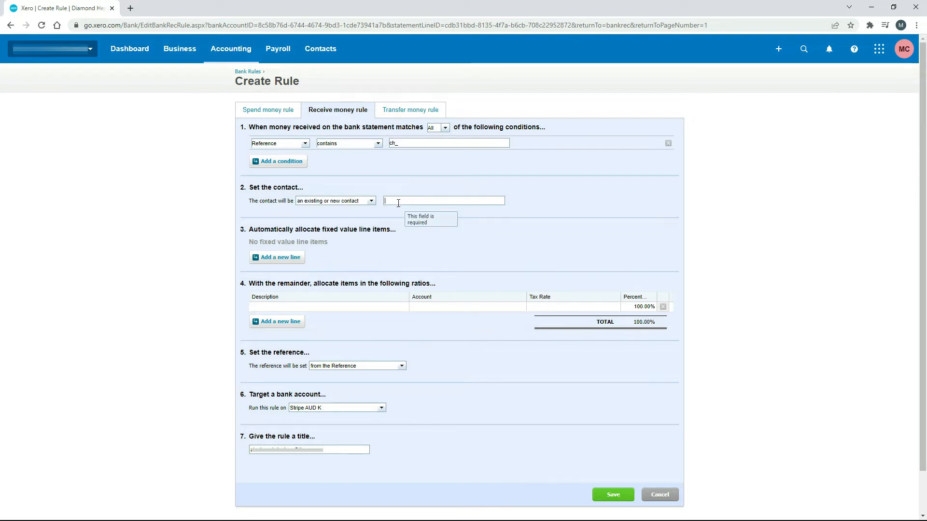
{"action": "type", "text": "Stripe"}
{"action": "left_click", "coordinate": [372, 202]}
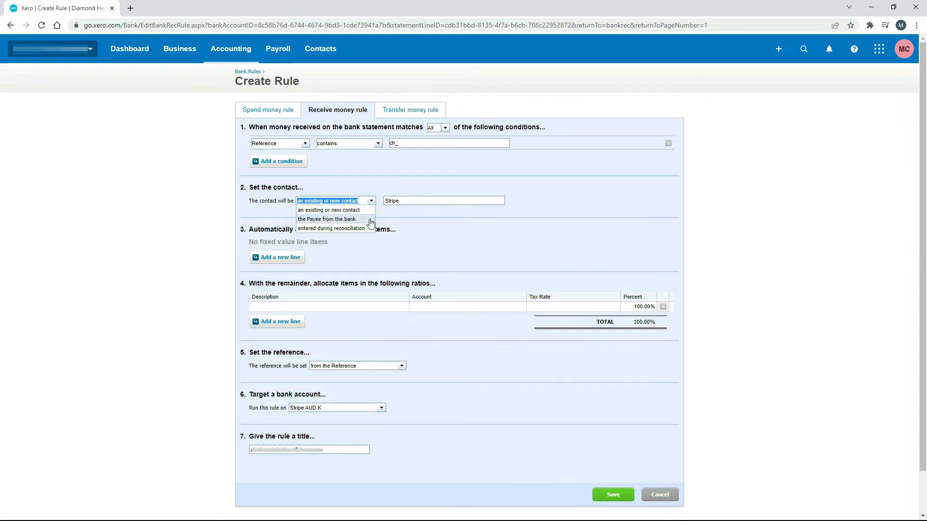
{"action": "left_click", "coordinate": [399, 216]}
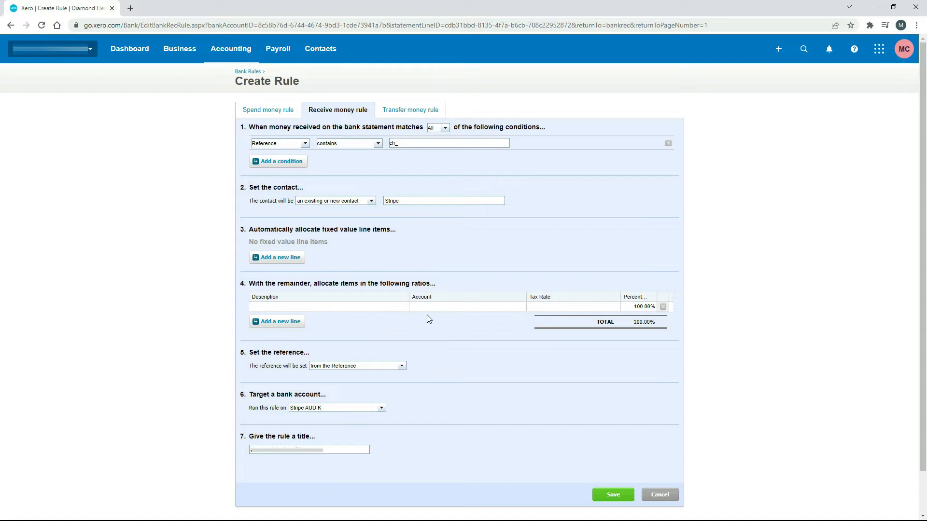
Fill in the remainder allocation line with the description "Sale made through Stripe" and the account 200 - Sales.
{"action": "left_click", "coordinate": [342, 308]}
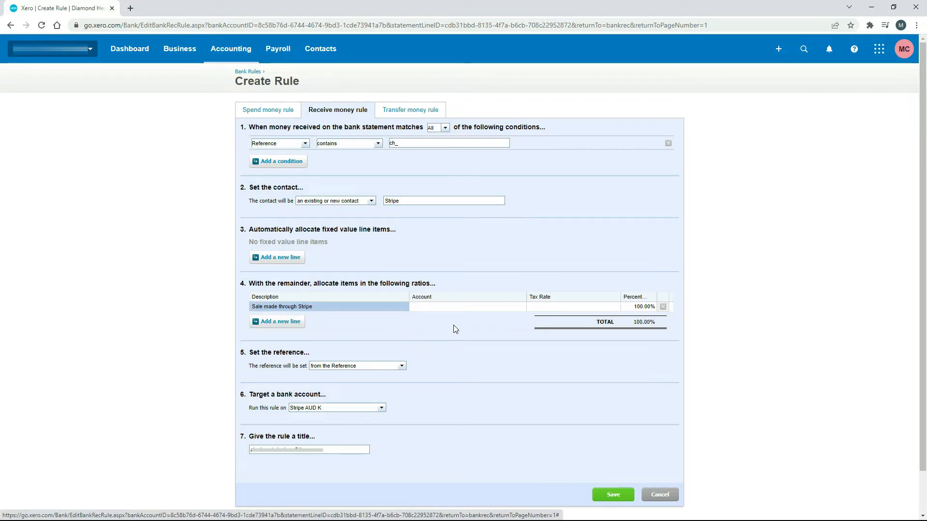
{"action": "left_click", "coordinate": [461, 307]}
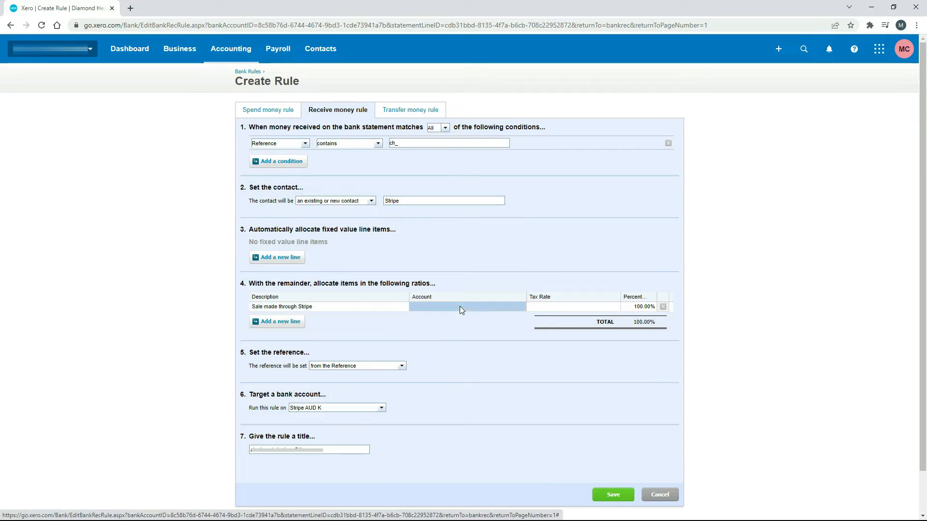
{"action": "left_click", "coordinate": [521, 307]}
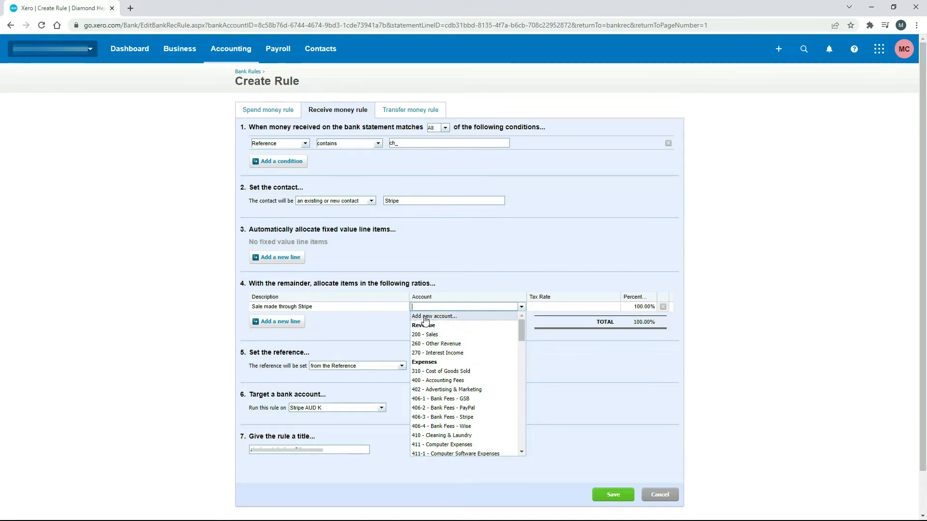
{"action": "left_click", "coordinate": [442, 335]}
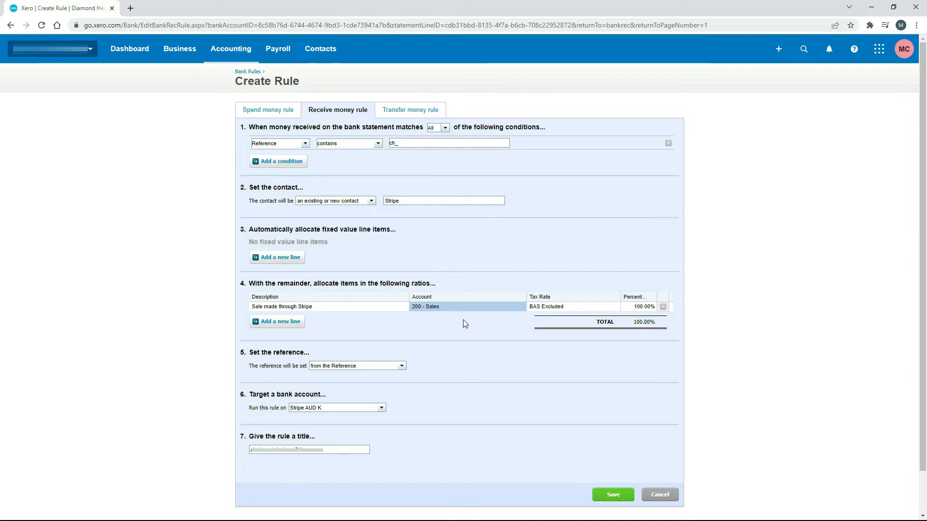
Have the reference set "by me during bank rec" and keep Stripe AUD K as the rule's target bank account.
{"action": "left_click", "coordinate": [401, 369]}
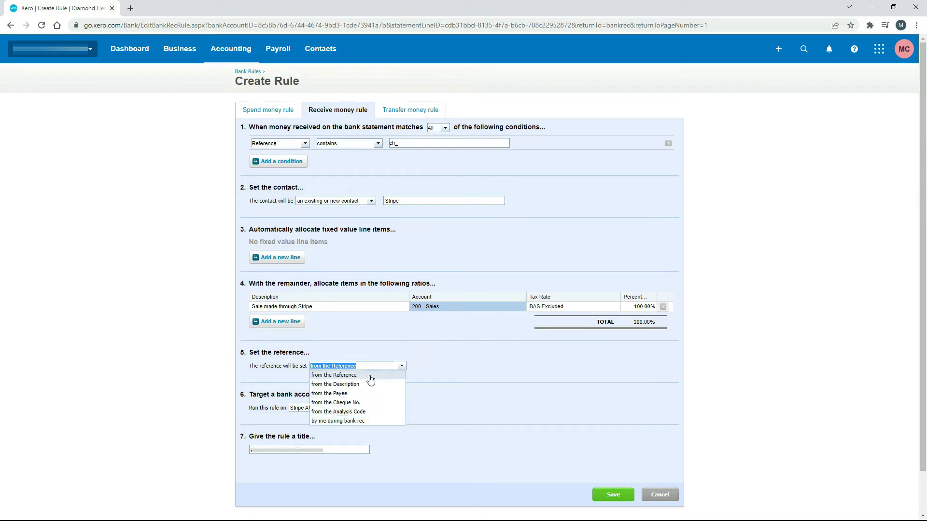
{"action": "left_click", "coordinate": [370, 421]}
{"action": "left_click", "coordinate": [395, 388]}
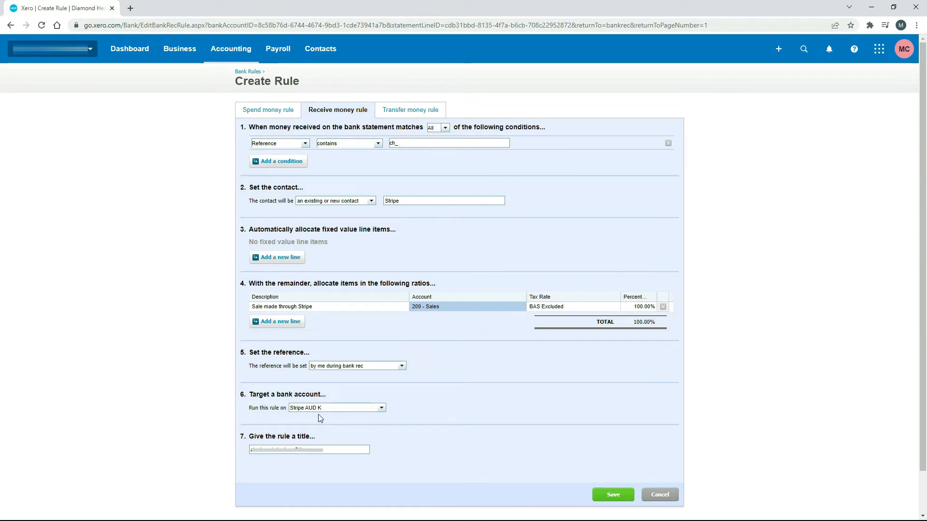
{"action": "left_click", "coordinate": [381, 409]}
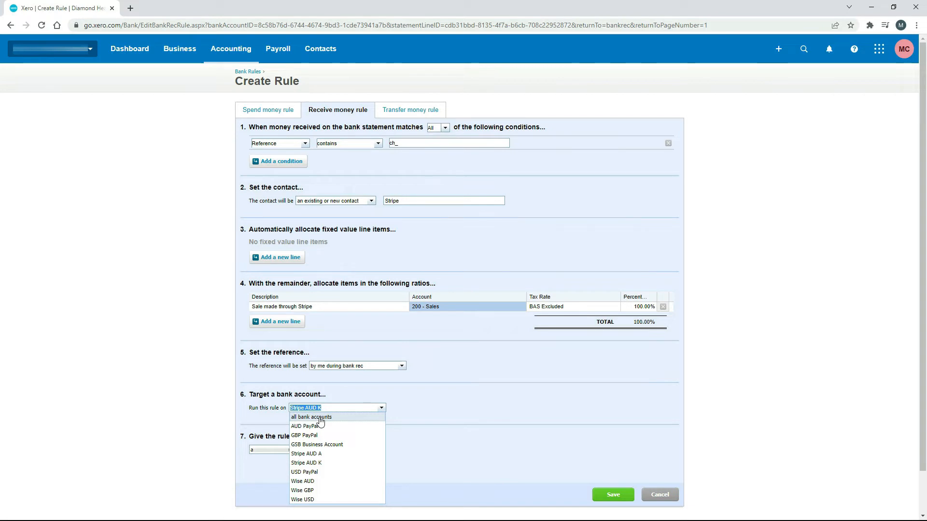
{"action": "left_click", "coordinate": [398, 413]}
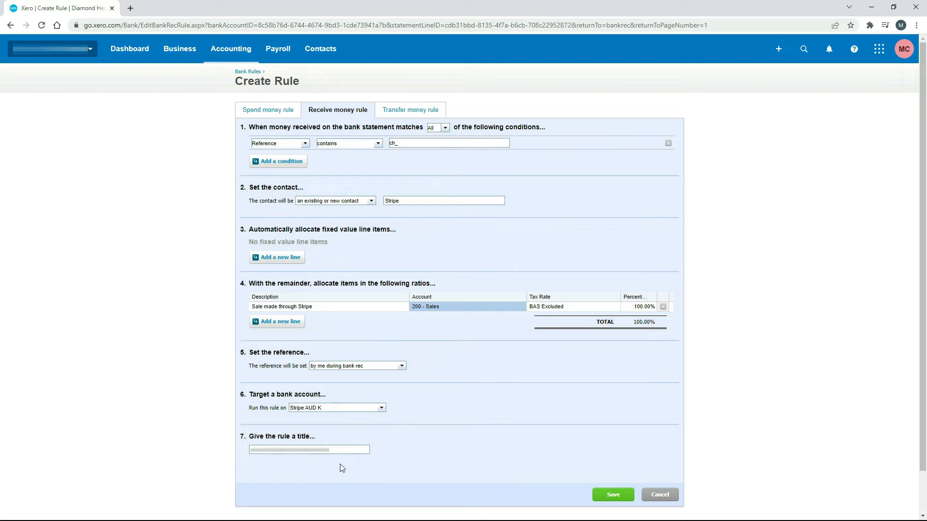
Title the rule "Stripe Sales", save it, and reconcile the 89.00 received line with it.
{"action": "left_click_drag", "start_coordinate": [292, 453], "coordinate": [252, 454]}
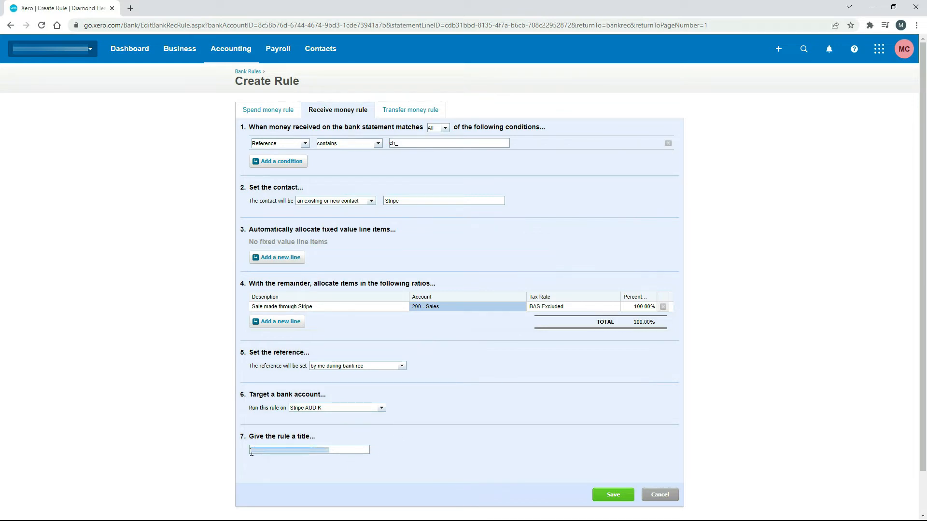
{"action": "key", "text": "BackSpace"}
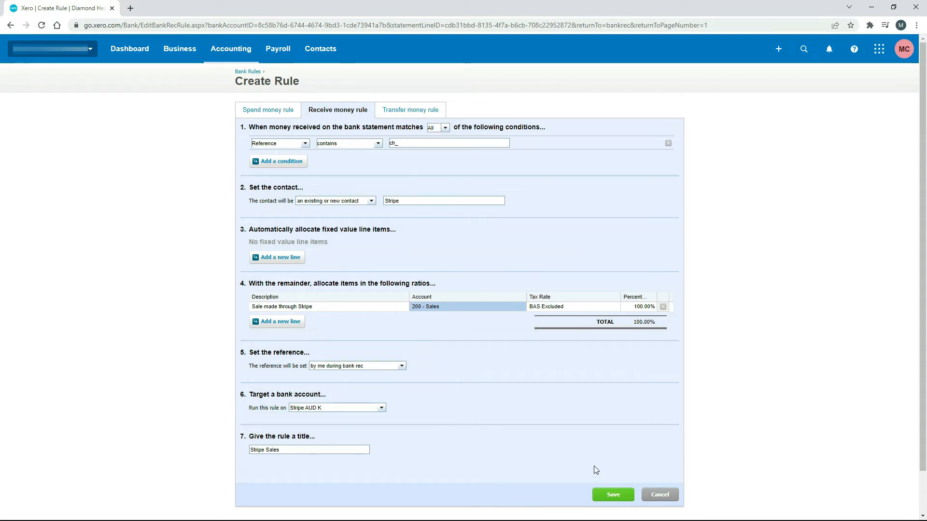
{"action": "left_click", "coordinate": [613, 495]}
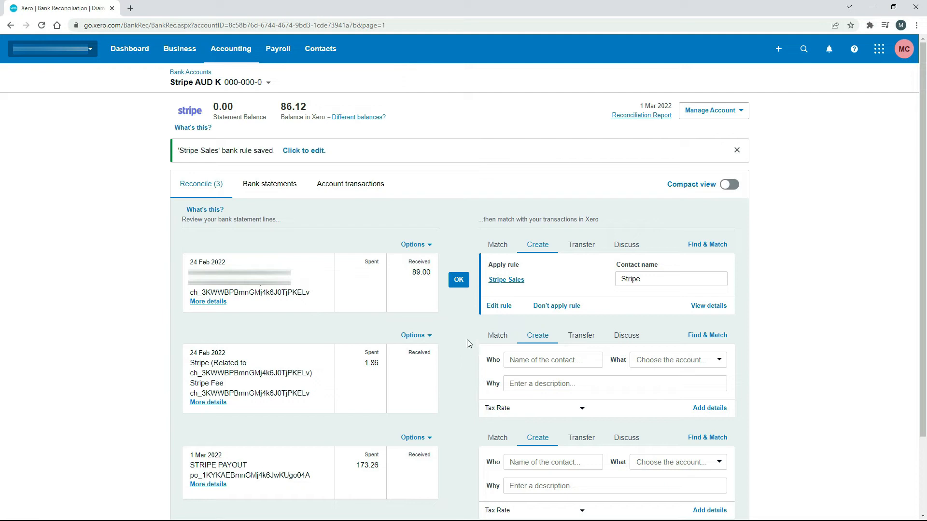
{"action": "left_click", "coordinate": [459, 281]}
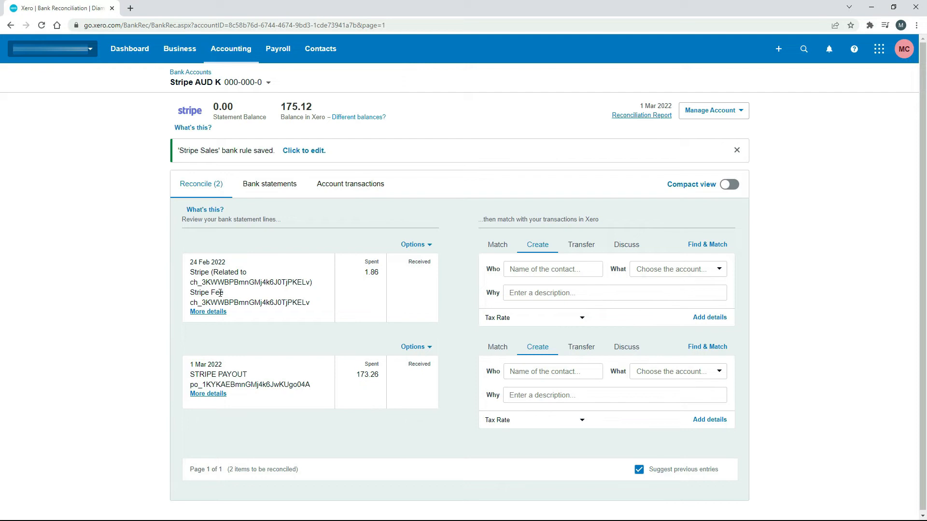
Check the statement details of the 1.86 Stripe fee line and start a bank rule from it.
{"action": "left_click", "coordinate": [213, 313]}
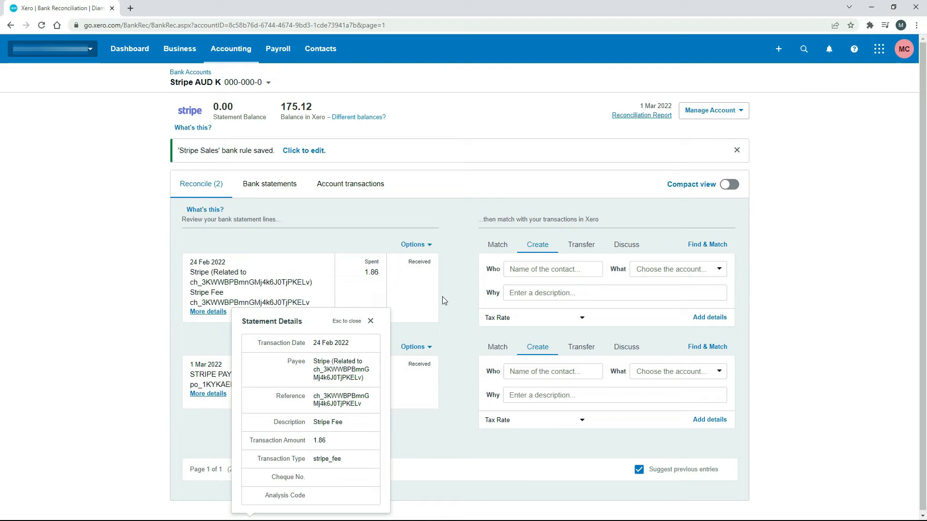
{"action": "left_click", "coordinate": [369, 322]}
{"action": "left_click", "coordinate": [425, 244]}
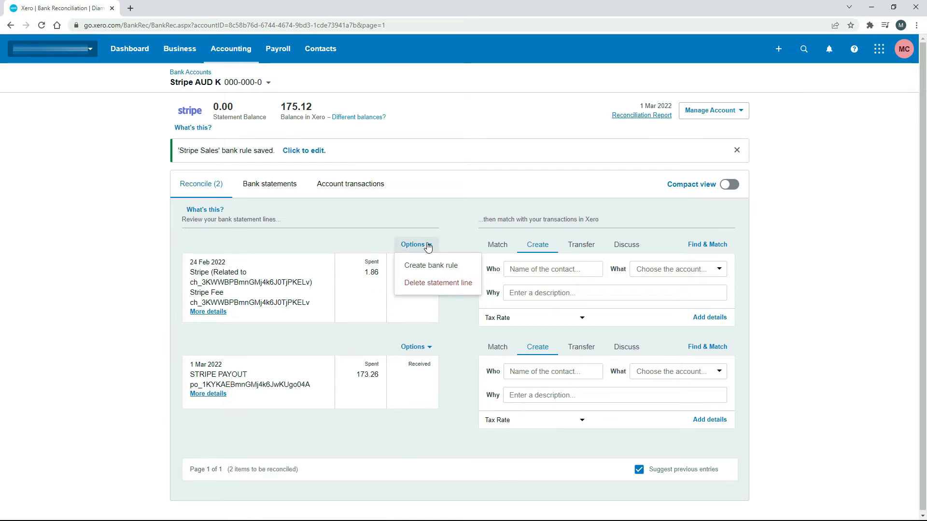
{"action": "left_click", "coordinate": [448, 270]}
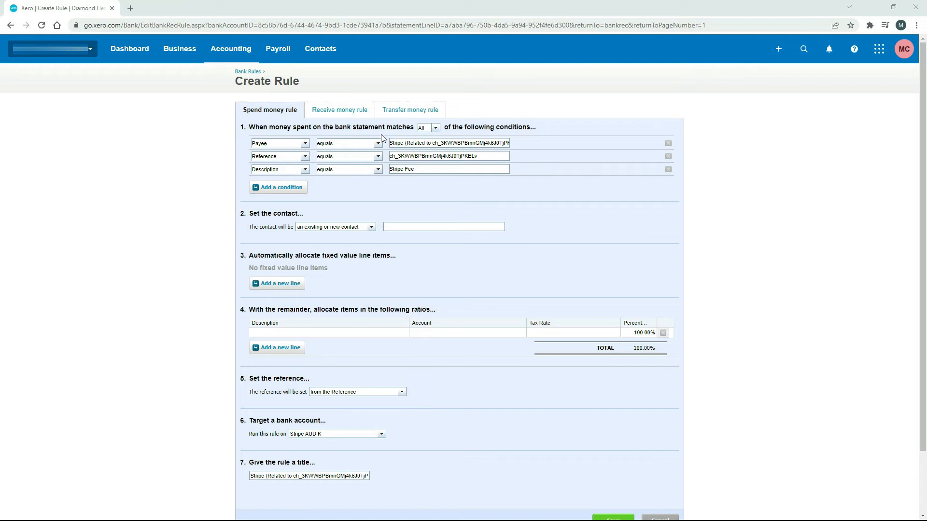
Remove the Payee and Reference conditions from the spend money rule, keeping only the Description condition.
{"action": "left_click", "coordinate": [666, 143]}
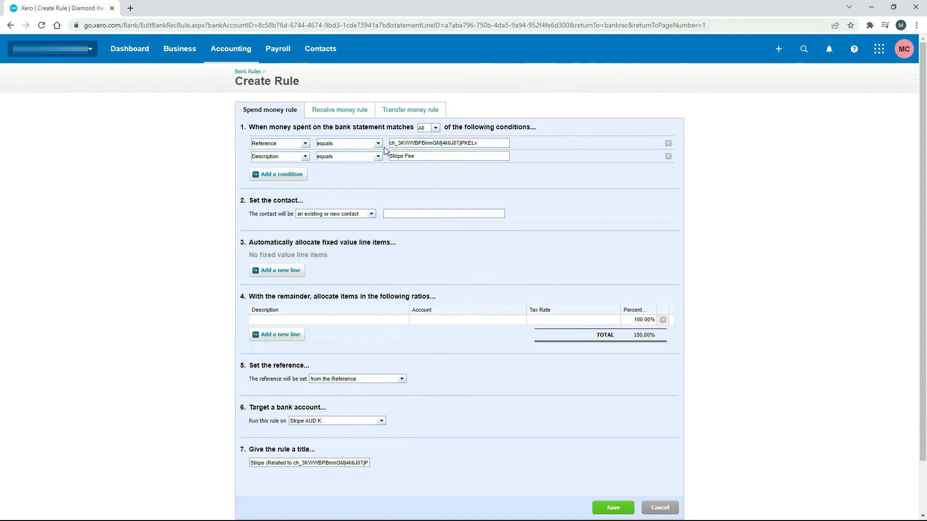
{"action": "left_click", "coordinate": [668, 144]}
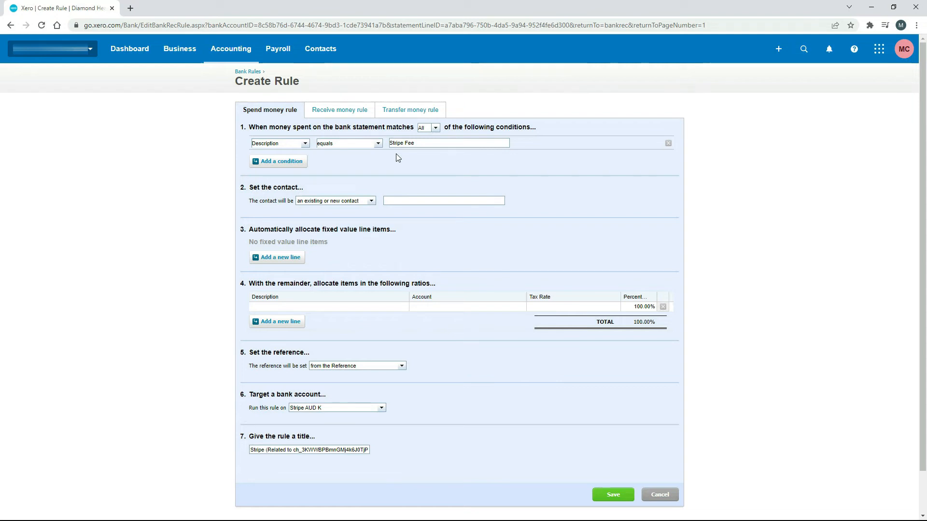
Set the rule's contact to Stripe and allocate the remainder line "Stripe fee on sale" to account 406-3 - Bank Fees - Stripe.
{"action": "left_click", "coordinate": [413, 199]}
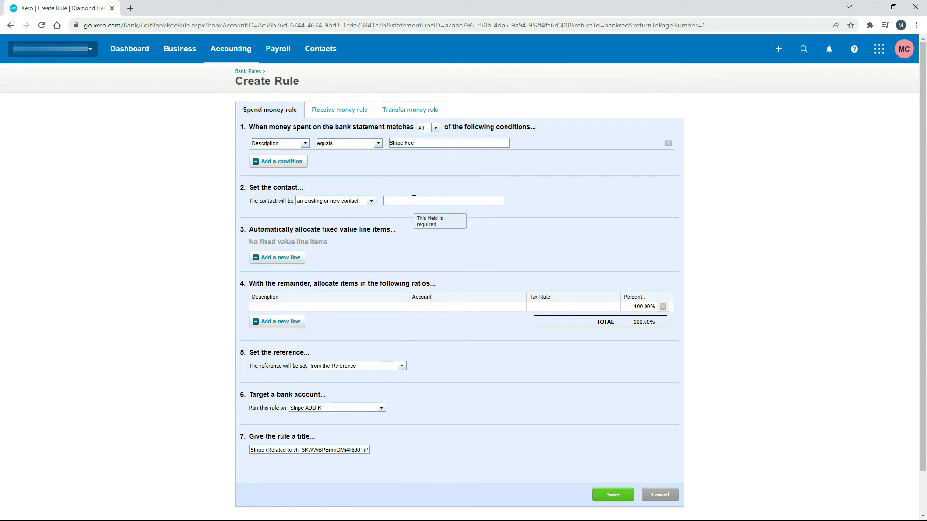
{"action": "type", "text": "Stripe"}
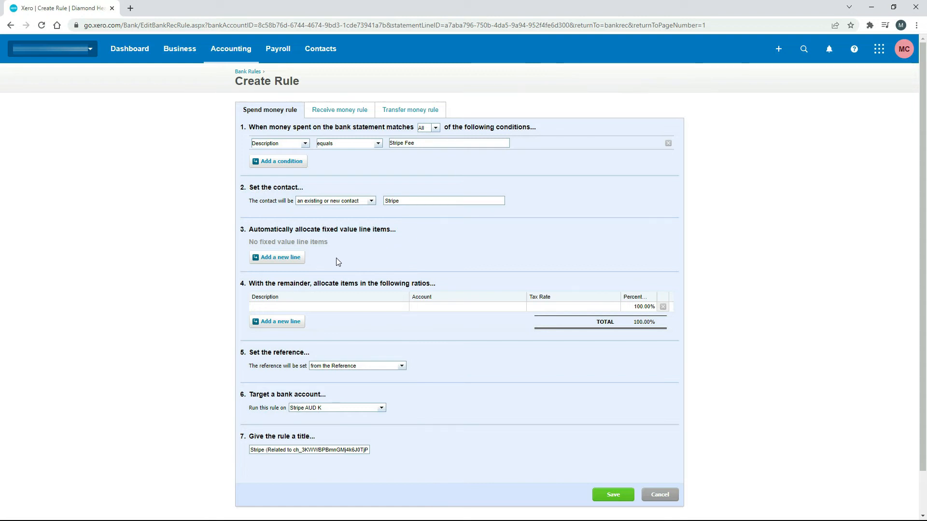
{"action": "left_click", "coordinate": [314, 308]}
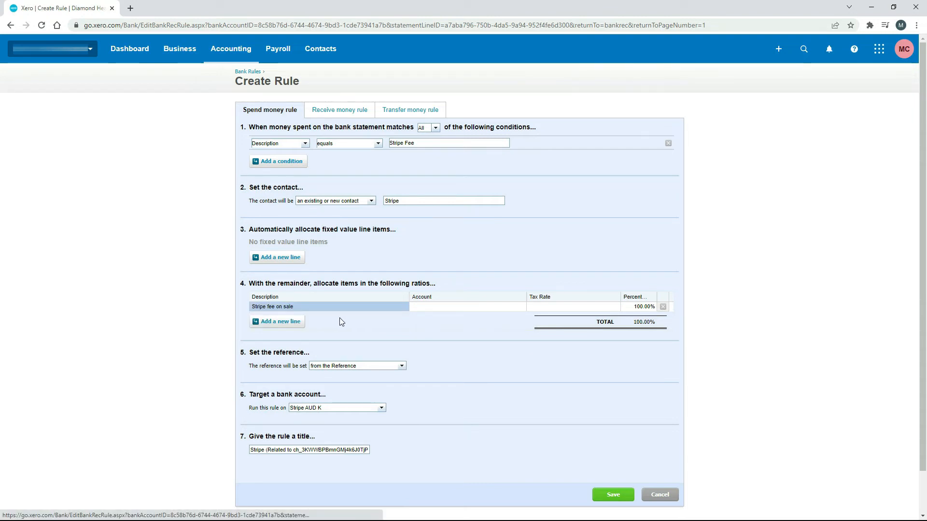
{"action": "left_click", "coordinate": [463, 309]}
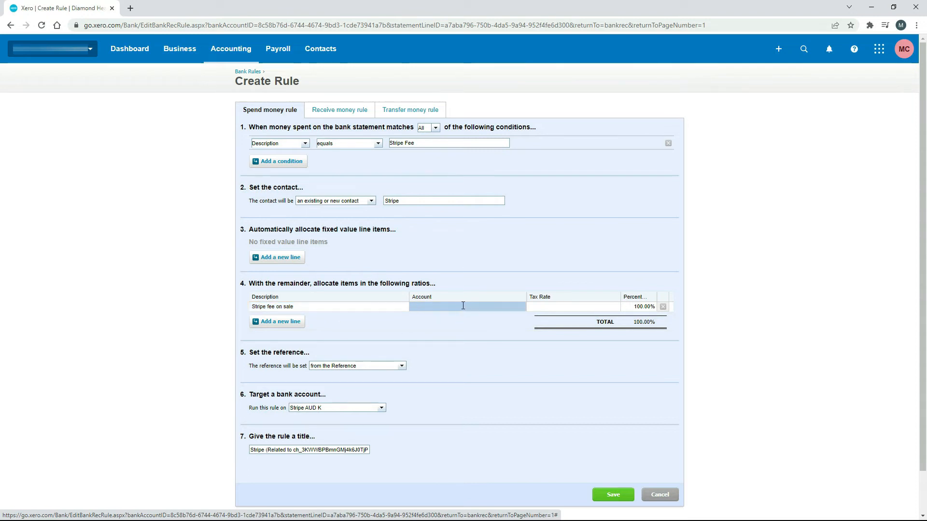
{"action": "left_click", "coordinate": [522, 307]}
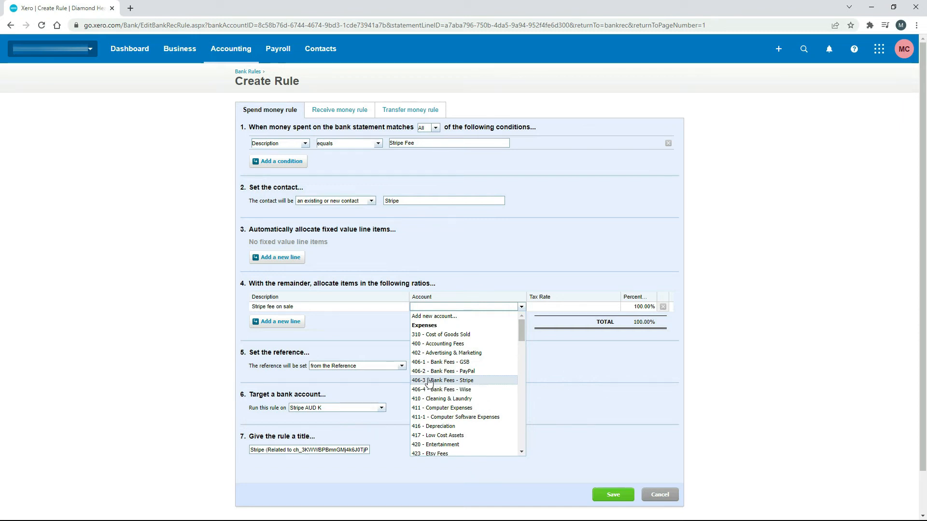
{"action": "left_click", "coordinate": [479, 383]}
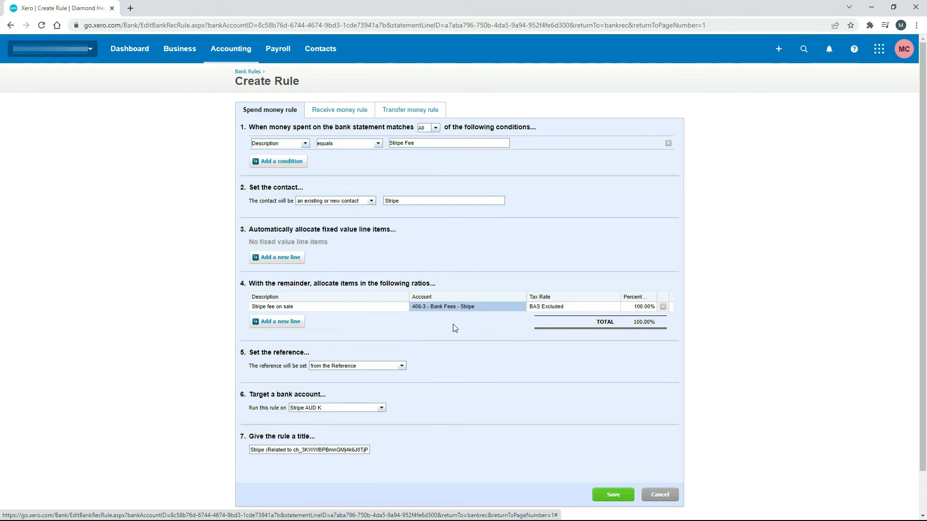
Have the reference set "by me during bank rec" and title the spend money rule "Stripe Fees".
{"action": "left_click", "coordinate": [401, 366]}
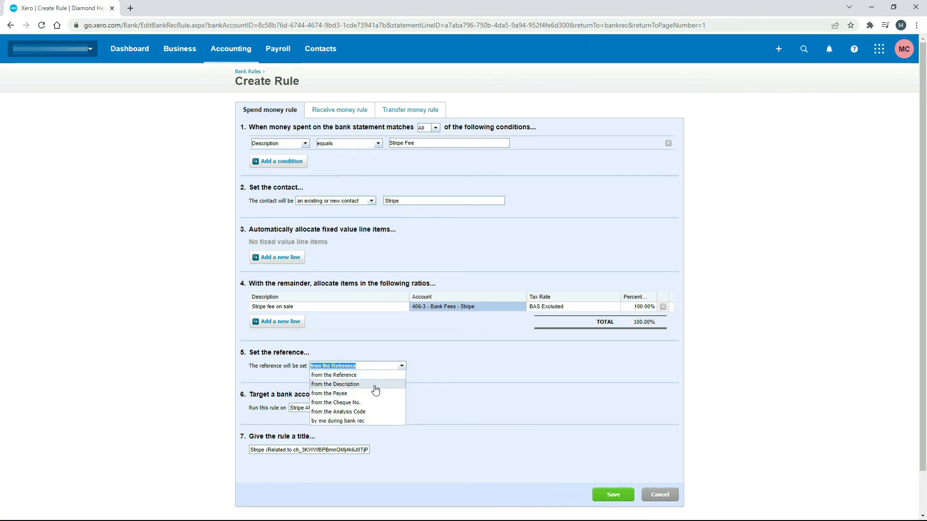
{"action": "left_click", "coordinate": [365, 423]}
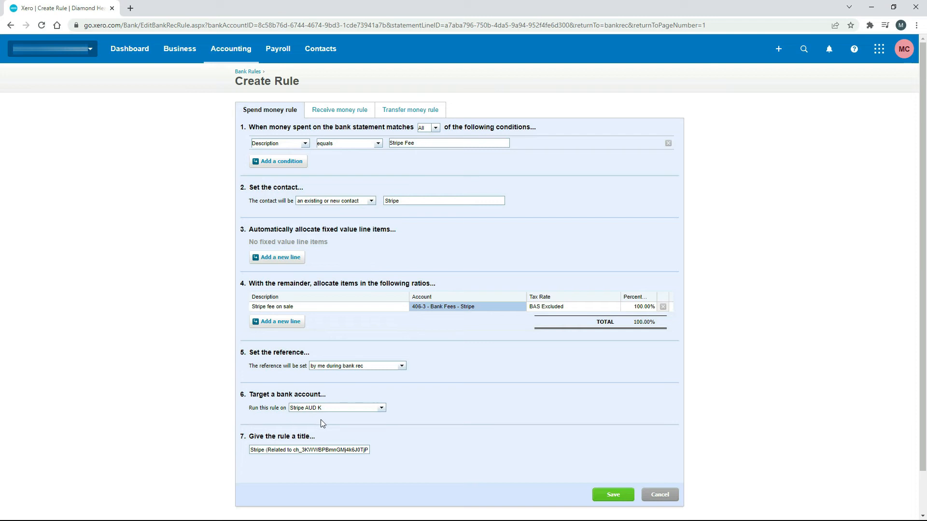
{"action": "left_click", "coordinate": [323, 451]}
{"action": "key", "text": "ctrl+a"}
{"action": "key", "text": "BackSpace"}
{"action": "type", "text": "Stripe Fees"}
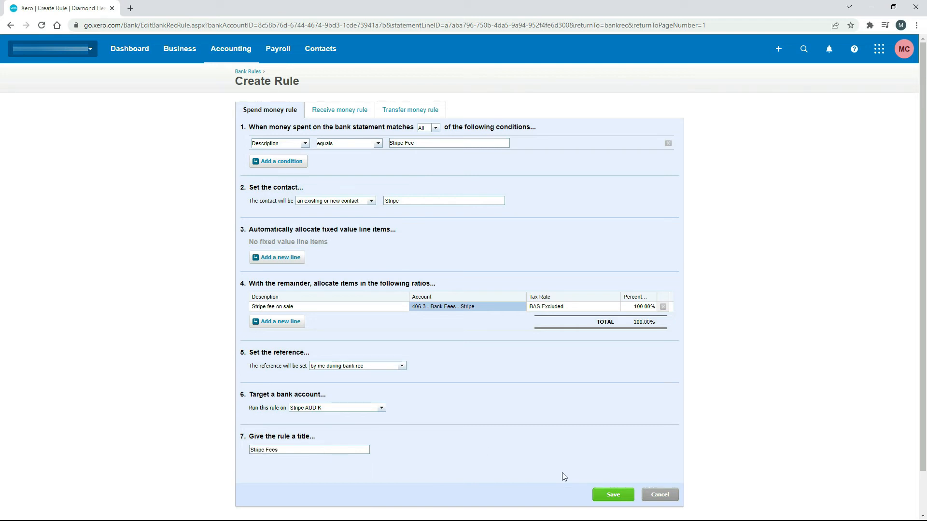
Save the Stripe Fees rule and apply it to reconcile the 1.86 Stripe fee line.
{"action": "left_click", "coordinate": [612, 495]}
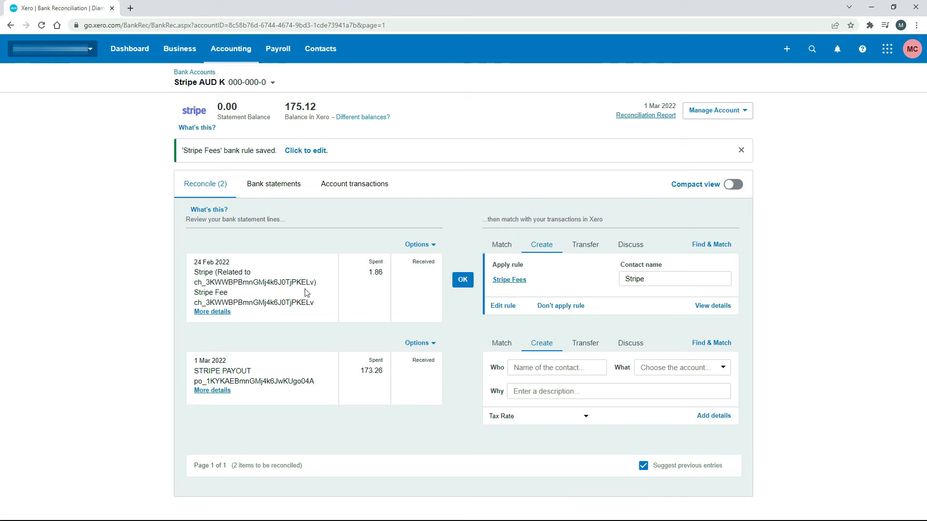
{"action": "left_click", "coordinate": [462, 282]}
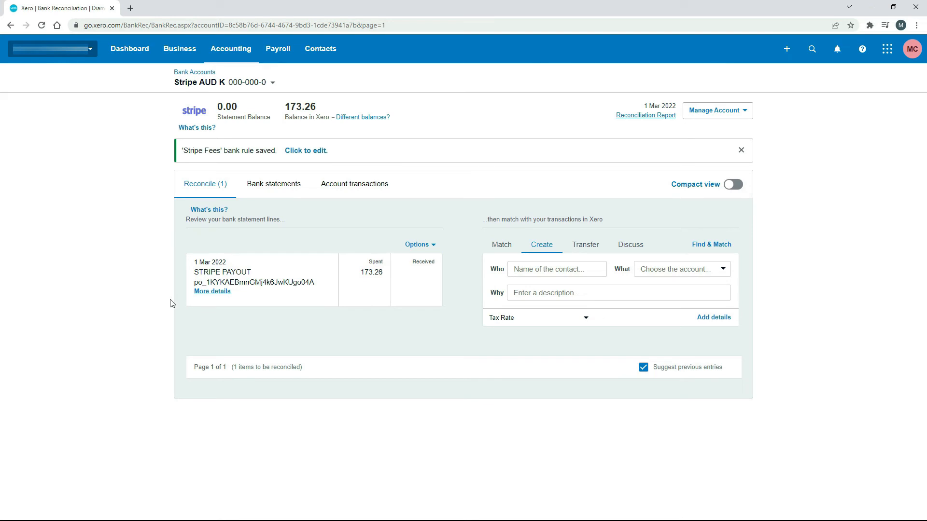
Open the Wise AUD account's reconciliation page in a duplicate of the current browser tab.
{"action": "right_click", "coordinate": [79, 8]}
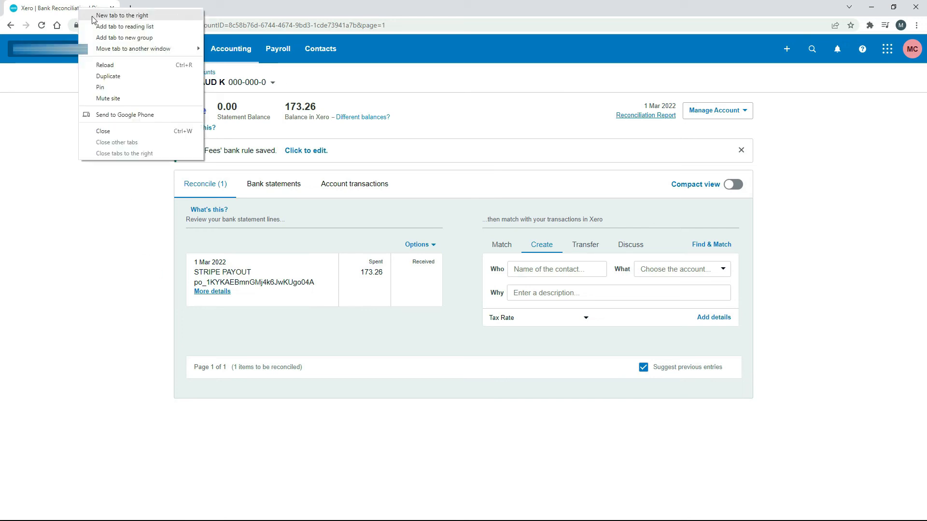
{"action": "left_click", "coordinate": [130, 77]}
{"action": "left_click", "coordinate": [191, 73]}
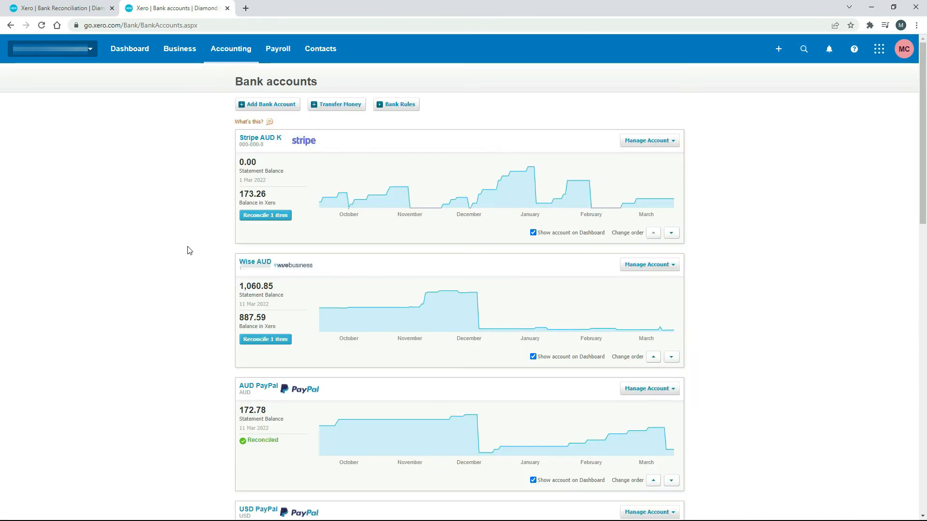
{"action": "left_click", "coordinate": [271, 340]}
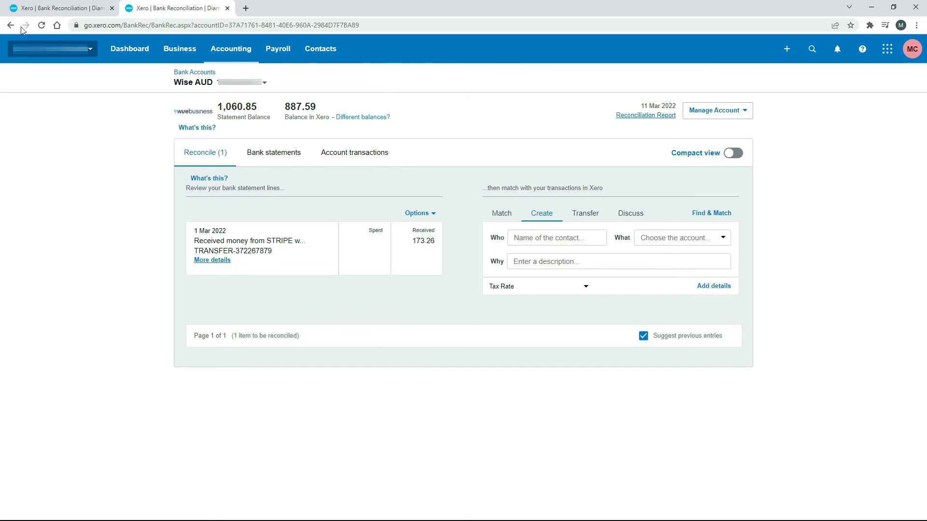
Start a transfer money rule from the STRIPE PAYOUT line in Stripe AUD K, keeping only its Description condition.
{"action": "left_click", "coordinate": [63, 8]}
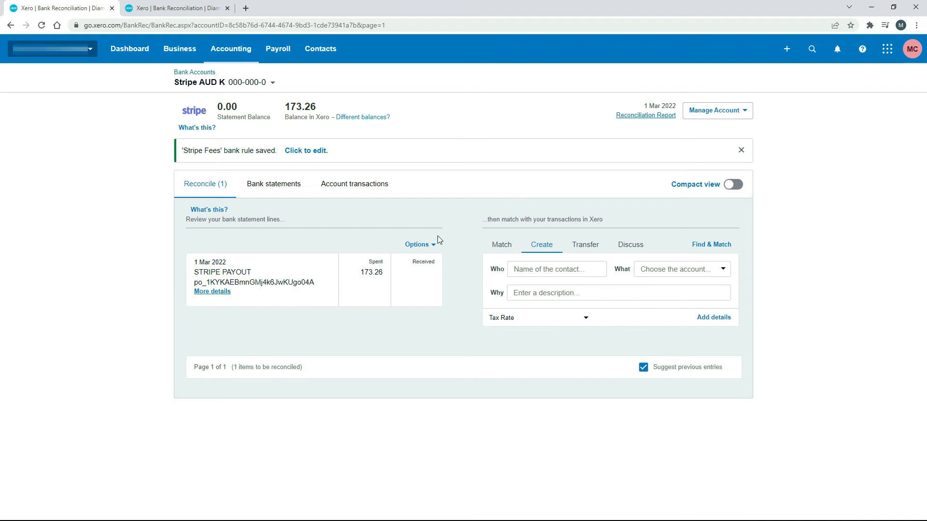
{"action": "left_click", "coordinate": [432, 246]}
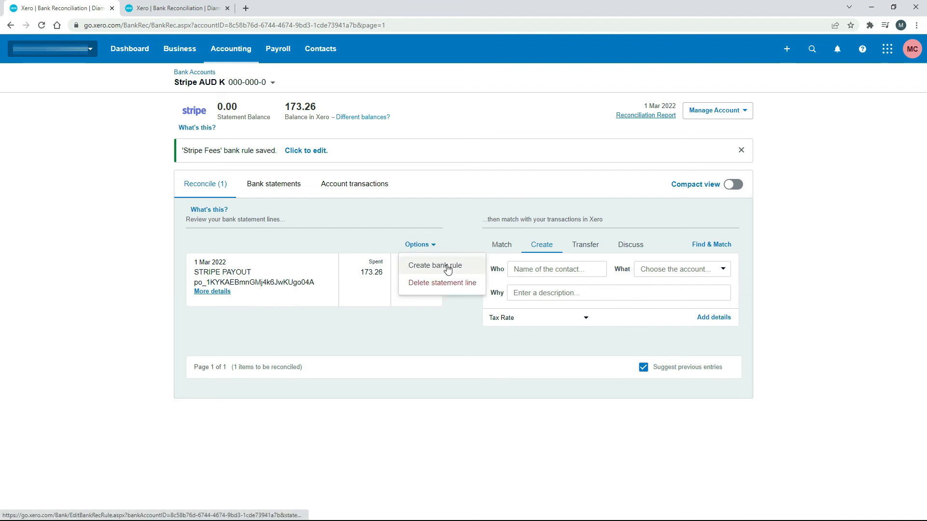
{"action": "left_click", "coordinate": [425, 265]}
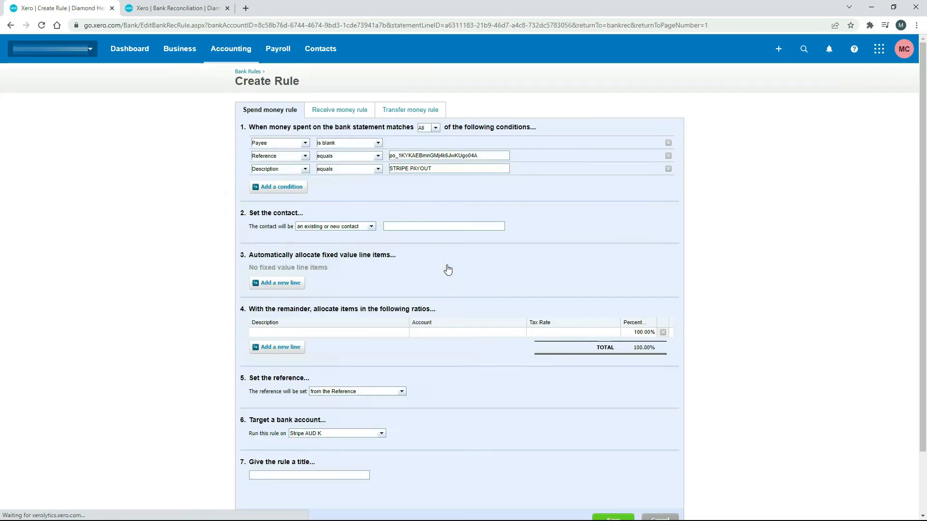
{"action": "left_click", "coordinate": [419, 112]}
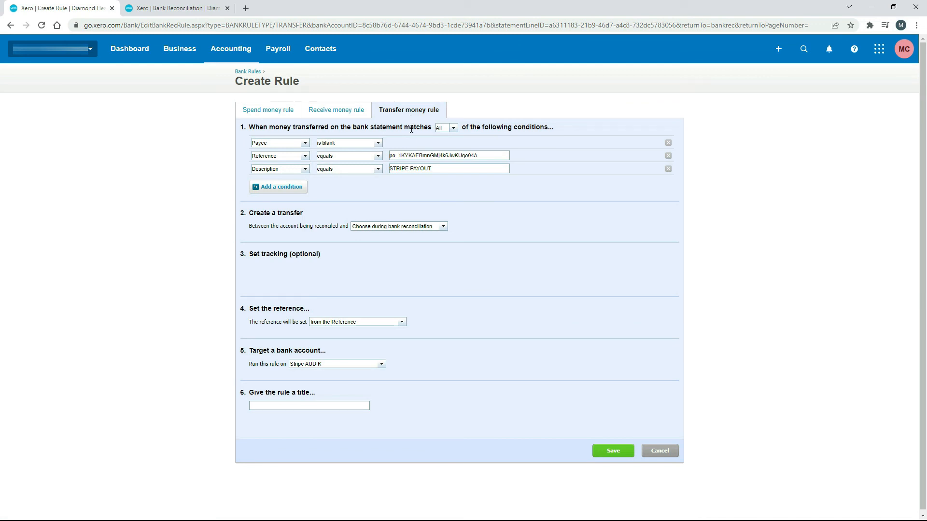
{"action": "left_click", "coordinate": [668, 142]}
{"action": "left_click", "coordinate": [672, 144]}
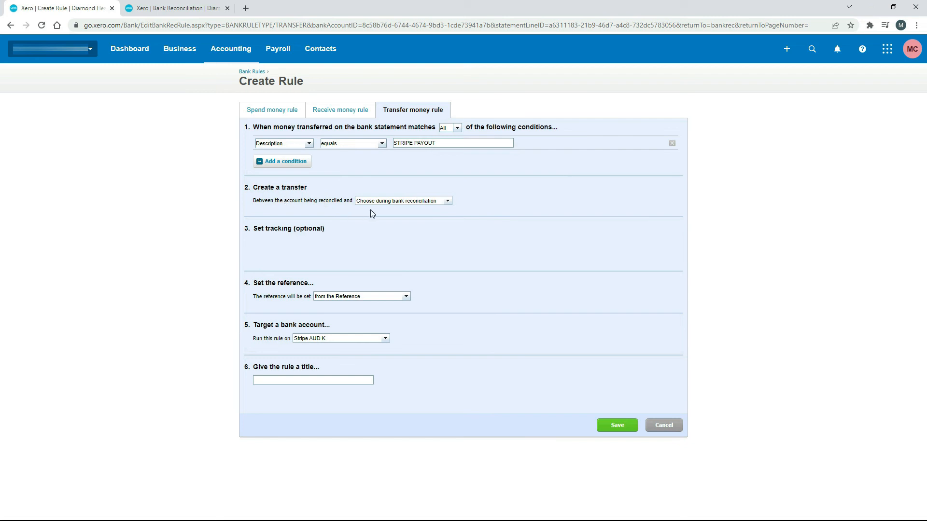
Set the rule to transfer between the account being reconciled and Wise AUD, with the reference set "from the Reference".
{"action": "left_click", "coordinate": [448, 202]}
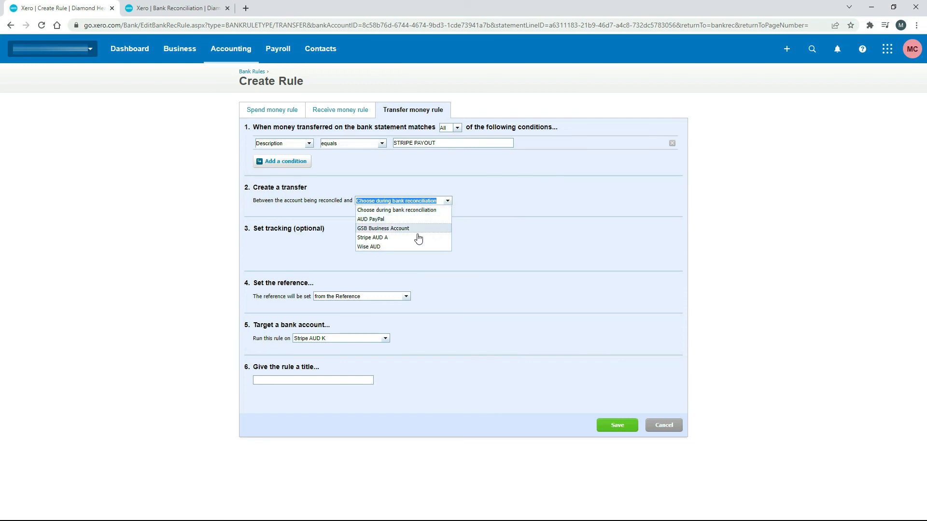
{"action": "left_click", "coordinate": [381, 248]}
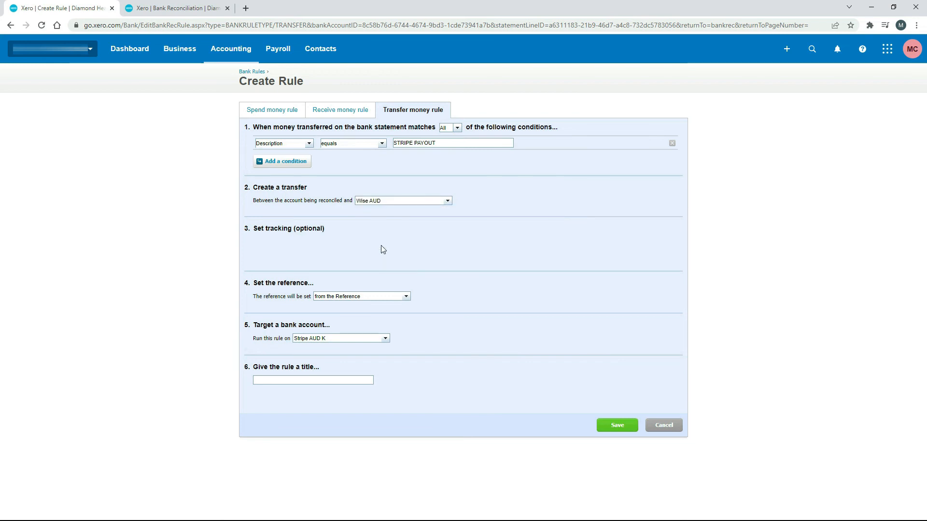
{"action": "left_click", "coordinate": [407, 296]}
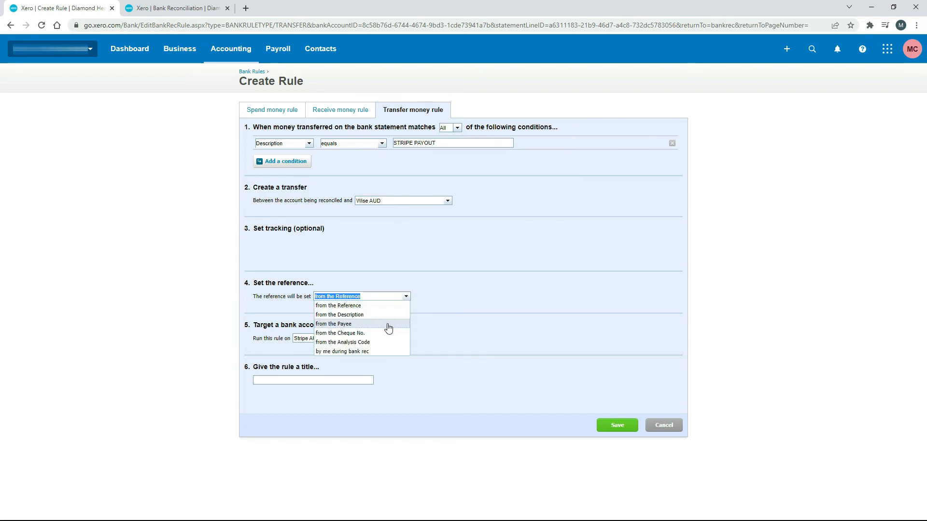
{"action": "left_click", "coordinate": [382, 306]}
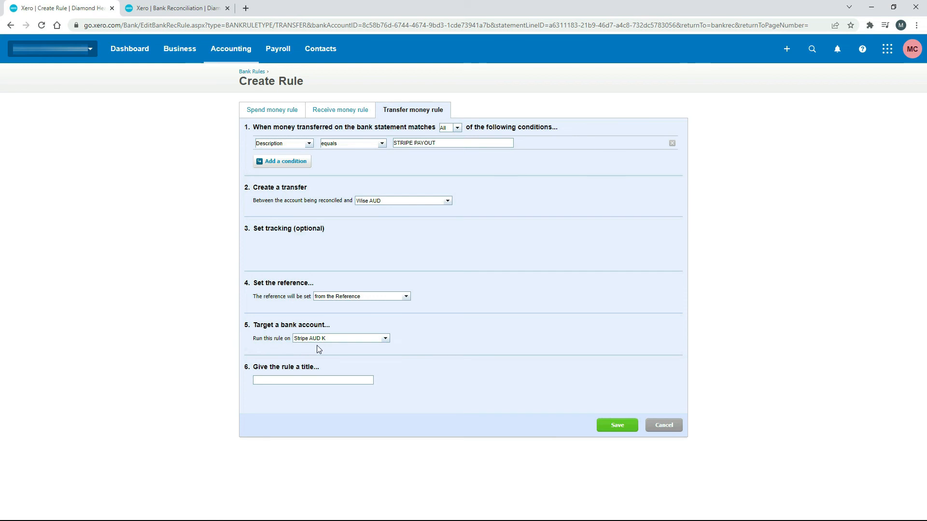
Title the rule "Stripe Payout", save it, and reconcile the 173.26 payout line with it.
{"action": "left_click", "coordinate": [292, 381]}
{"action": "type", "text": "Stripe Payout"}
{"action": "left_click", "coordinate": [613, 424]}
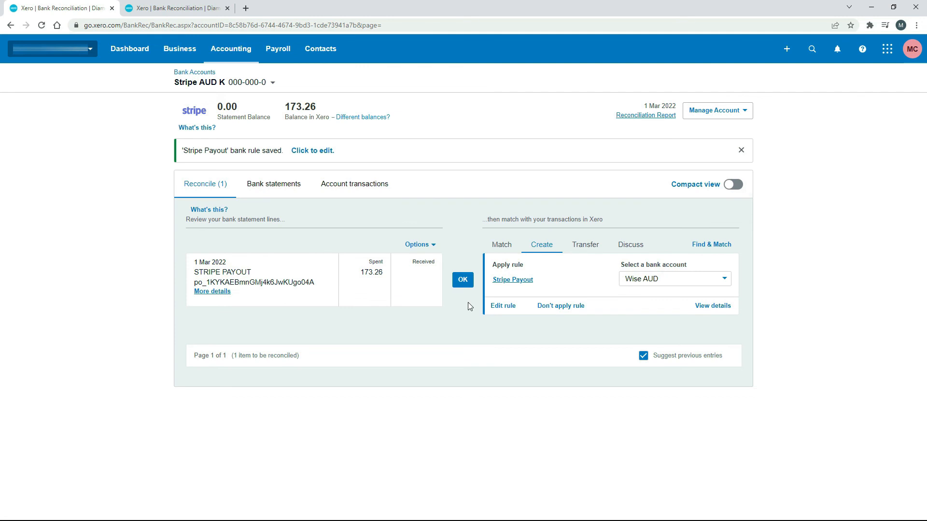
{"action": "left_click", "coordinate": [463, 281]}
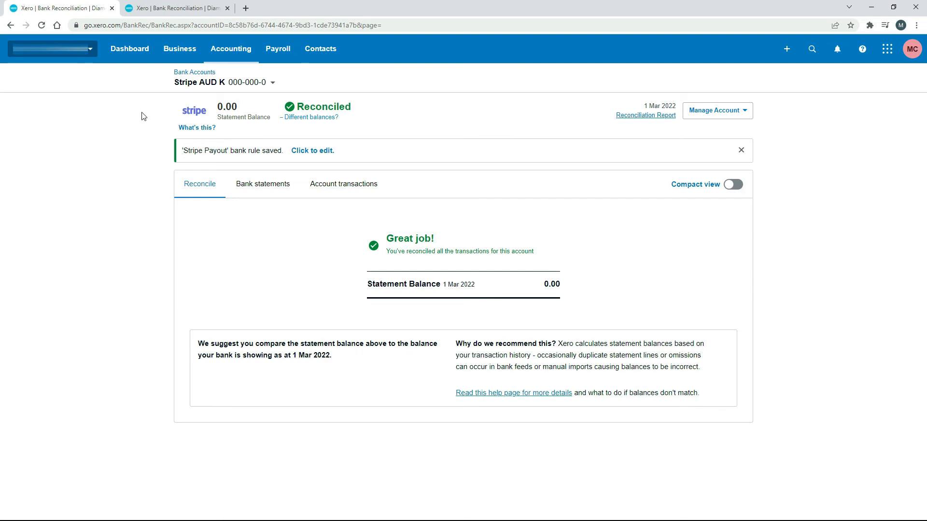
Refresh the Wise AUD reconciliation and reconcile the 173.26 received line against the bank transfer from Stripe AUD K.
{"action": "left_click", "coordinate": [174, 8]}
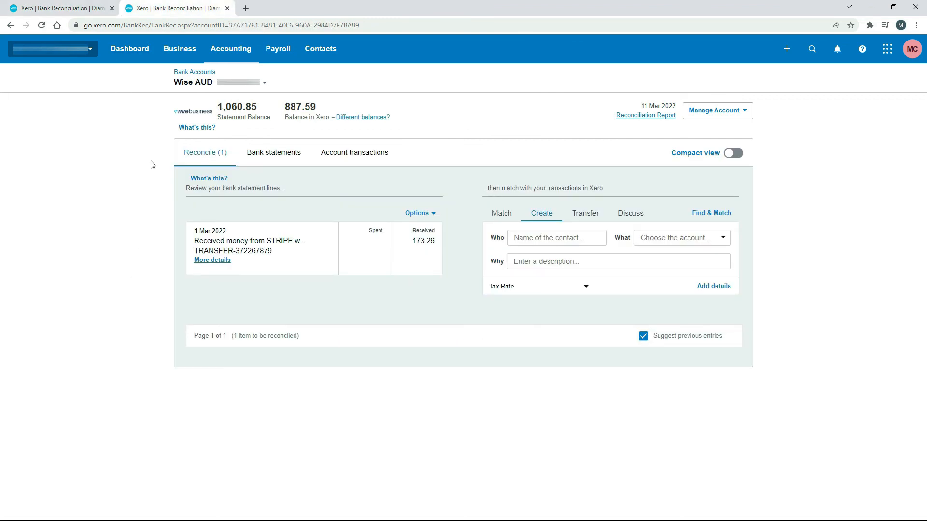
{"action": "left_click", "coordinate": [213, 154]}
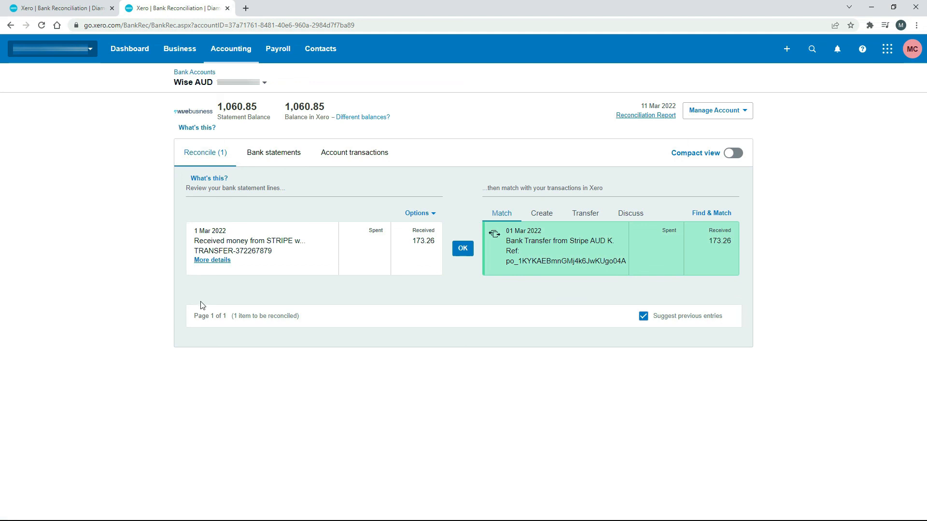
{"action": "left_click", "coordinate": [465, 248]}
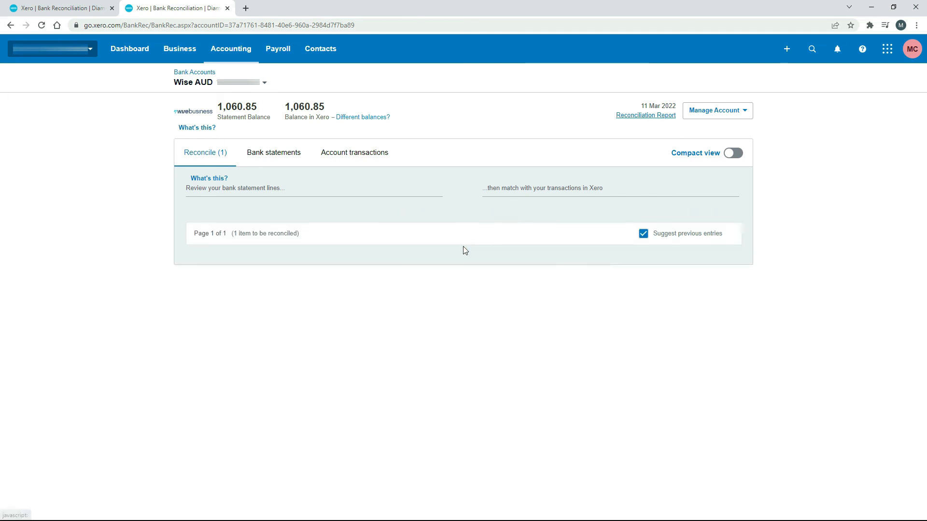